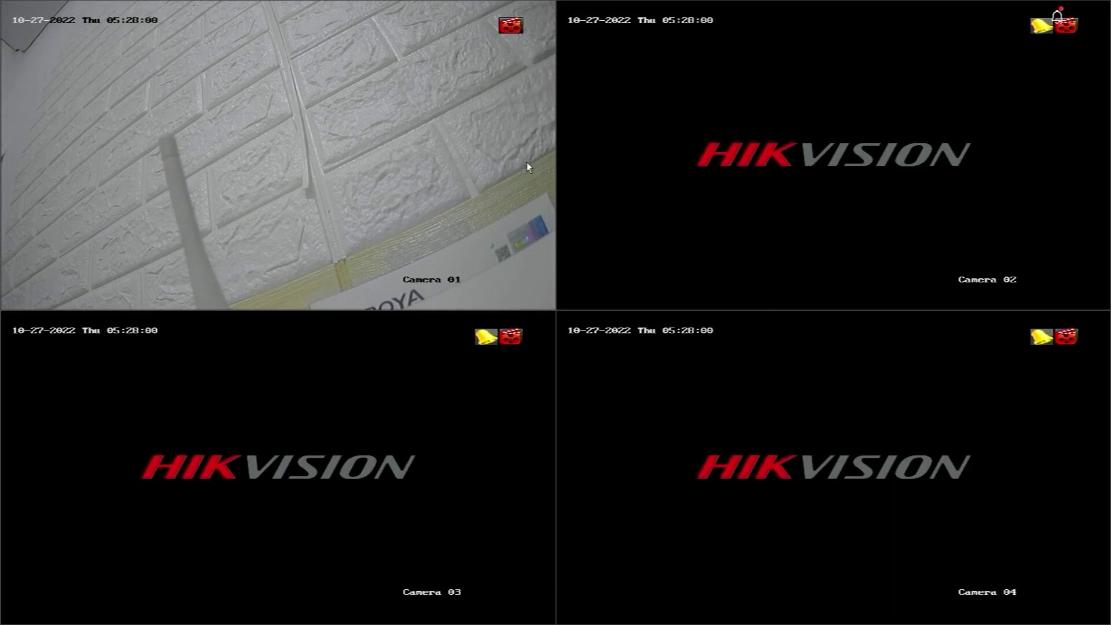
Right-click the four-camera live view to bring up the shortcut menu.
right_click(537, 252)
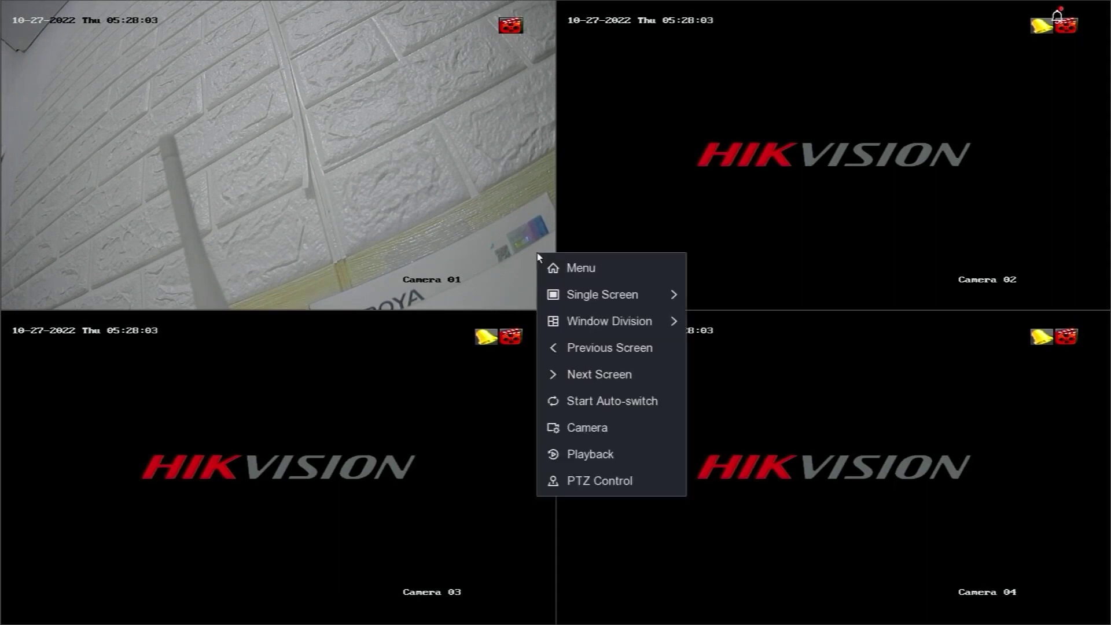
Unlock the recorder with the admin pattern and go to Event motion detection settings.
left_click(600, 269)
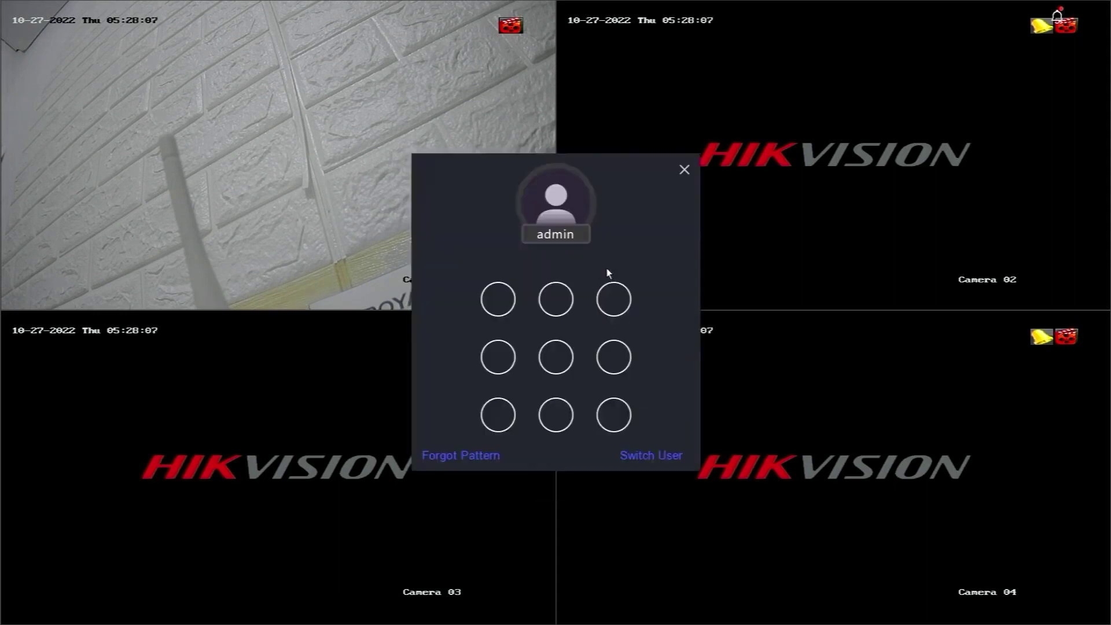
mouse_move(556, 297)
left_mouse_down()
mouse_move(556, 427)
mouse_move(624, 424)
left_mouse_up()
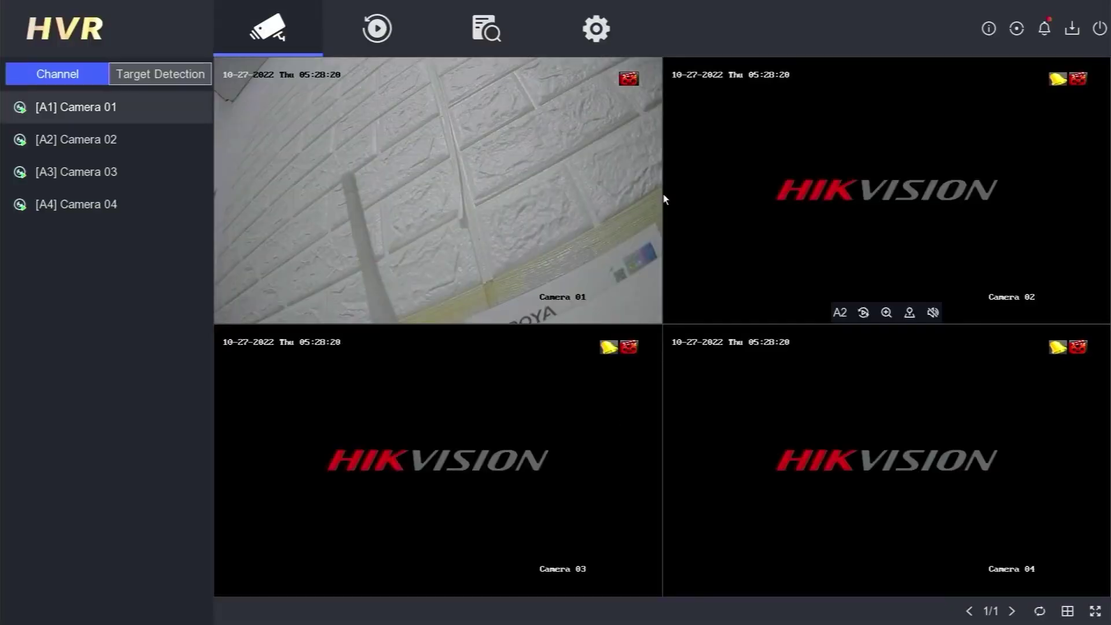
left_click(598, 30)
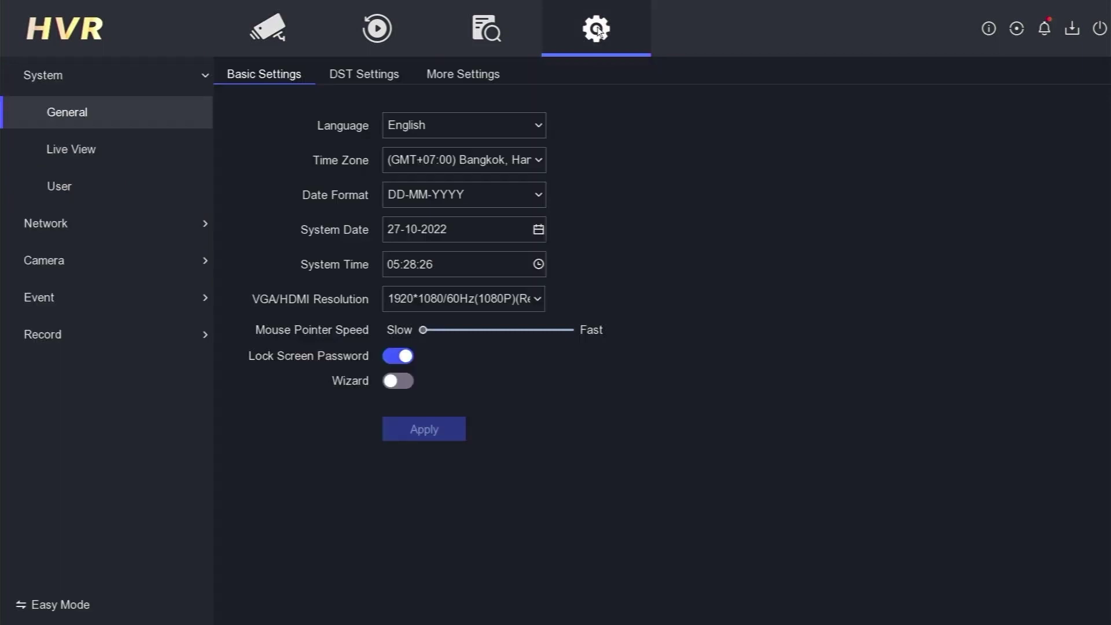
left_click(105, 306)
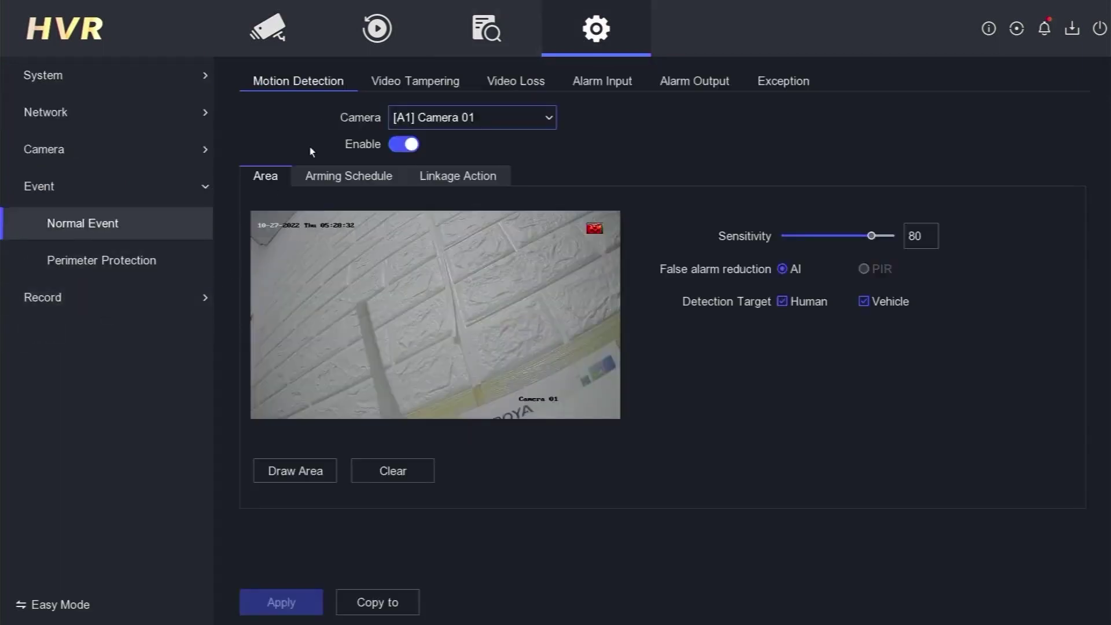
Keep motion detection enabled on Camera 01, draw a full-frame detection area, and apply.
left_click(409, 145)
left_click(409, 146)
left_click(409, 147)
left_click(409, 145)
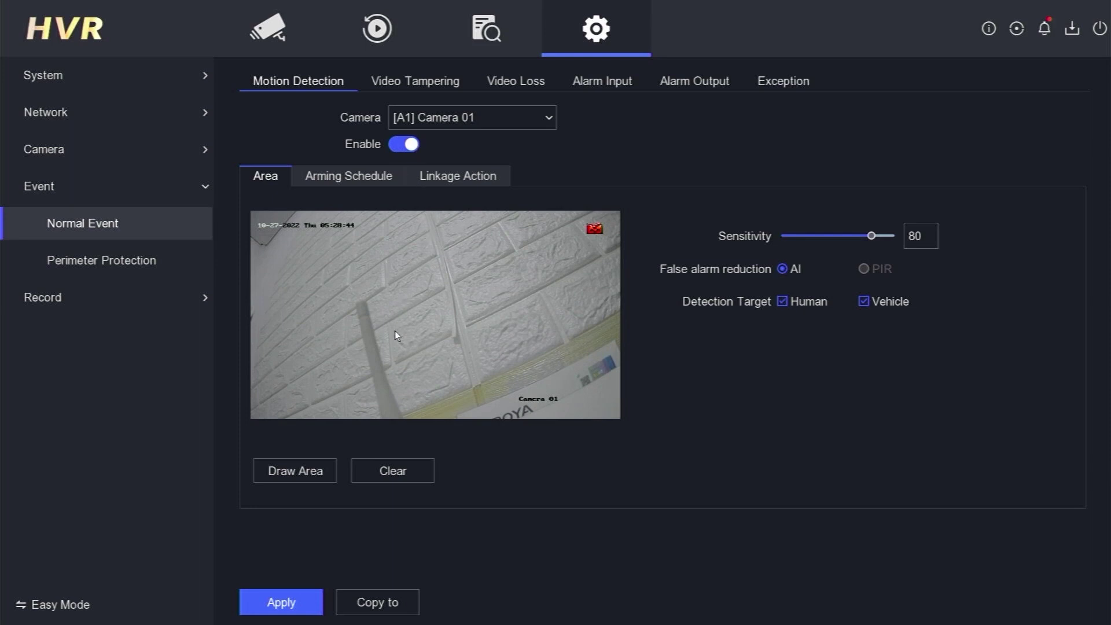
left_click(297, 475)
left_click(252, 212)
left_click(617, 213)
left_click(617, 416)
left_click(252, 416)
right_click(254, 416)
left_click(288, 593)
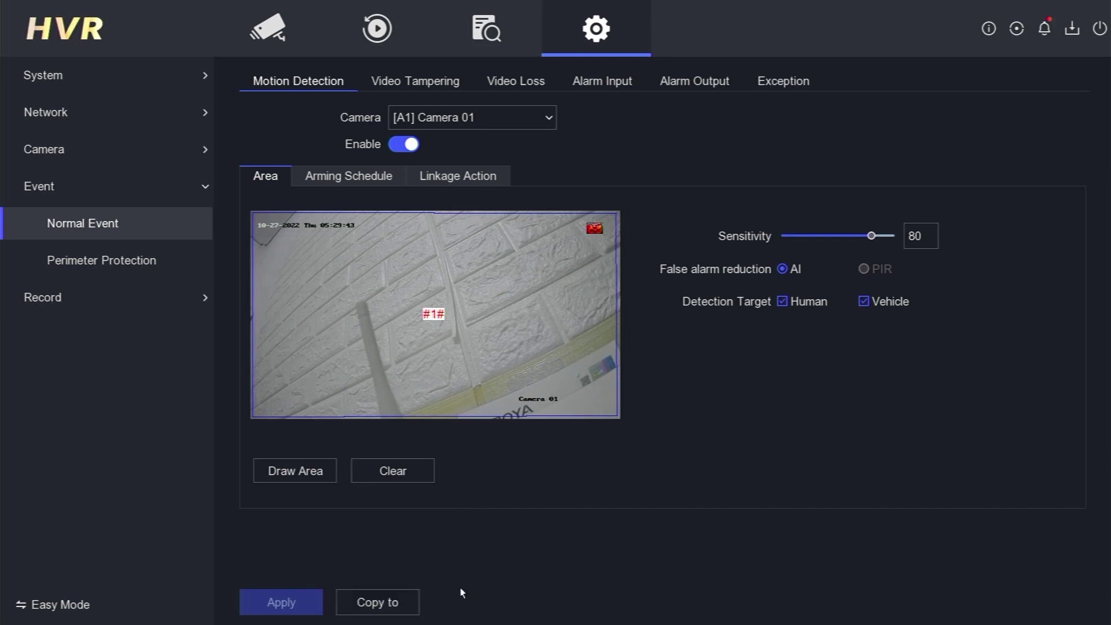
Copy Camera 01's motion detection settings to all analog cameras and apply.
left_click(386, 603)
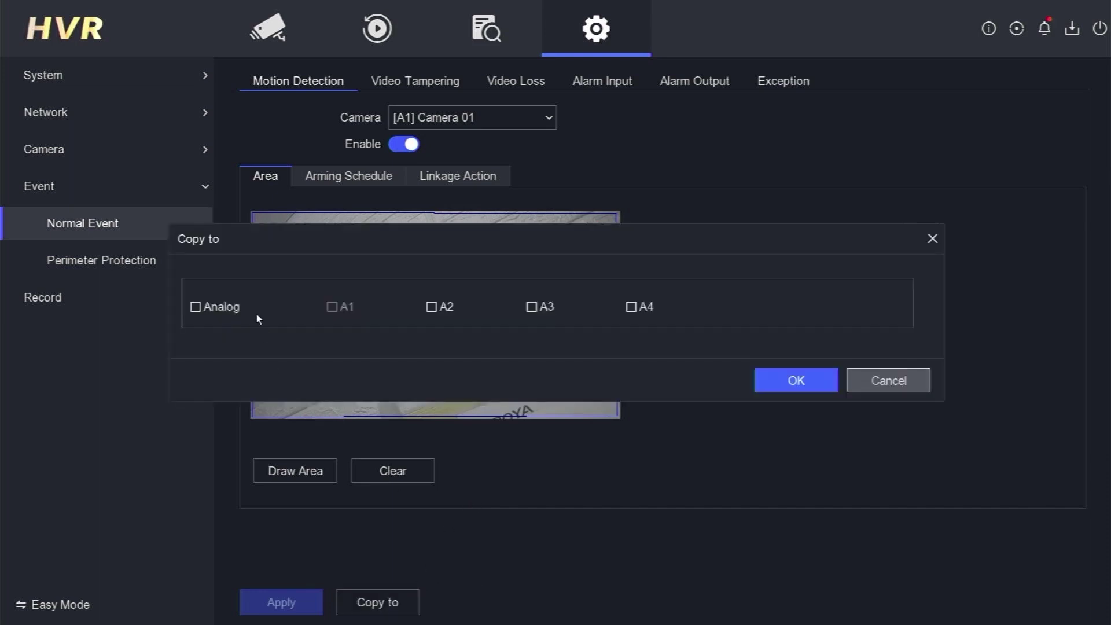
left_click(195, 307)
left_click(780, 384)
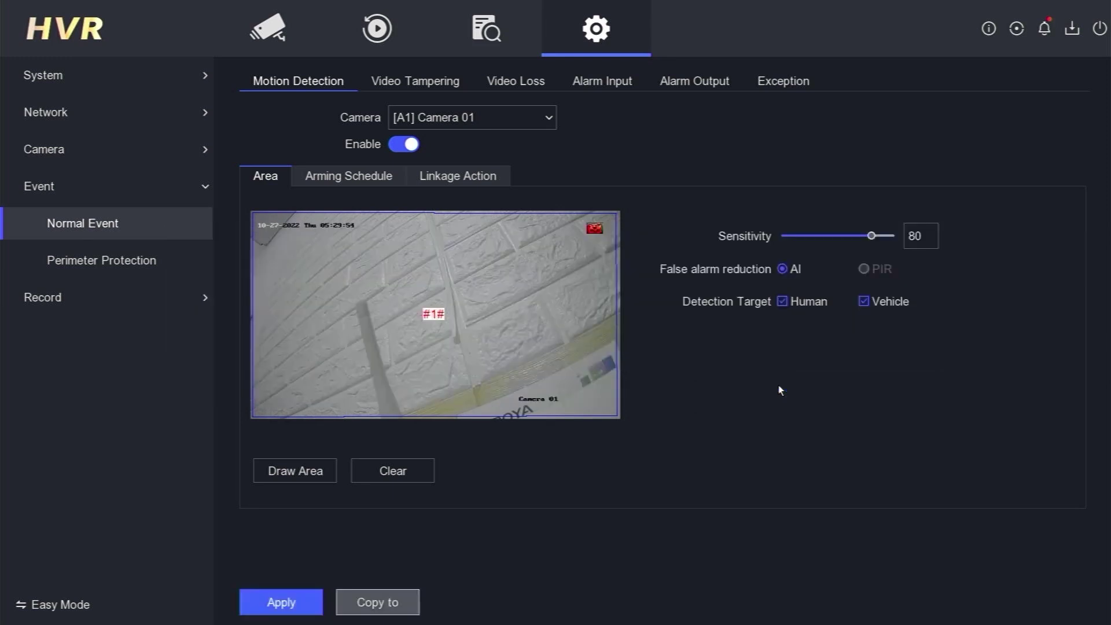
left_click(283, 598)
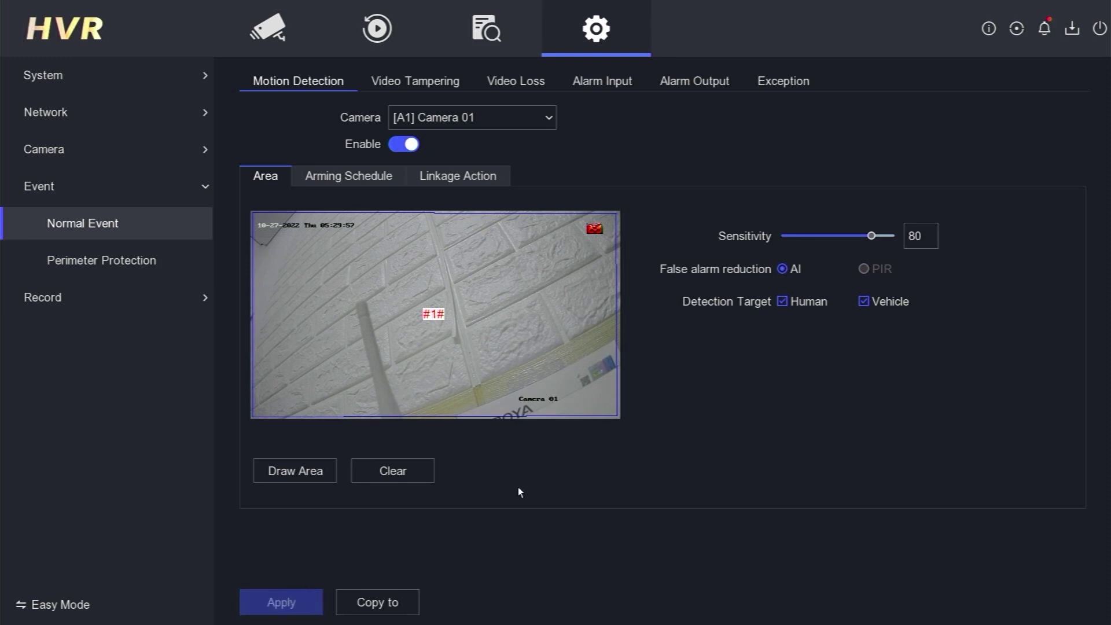
left_click(150, 297)
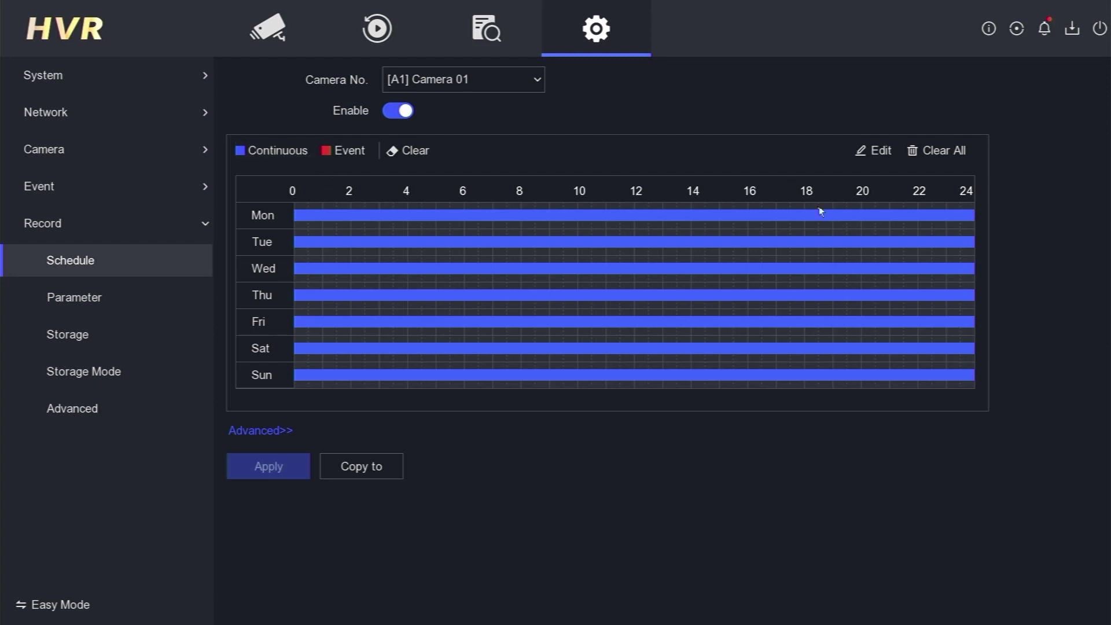
Change Monday's all-day recording type on Camera 01 to Event.
left_click(880, 152)
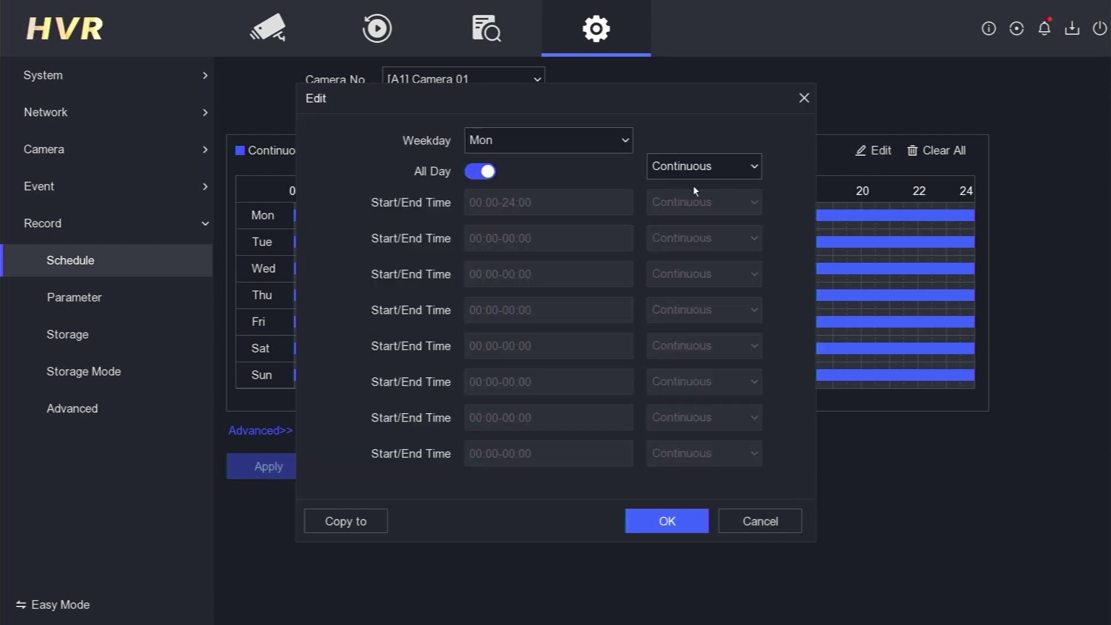
left_click(732, 169)
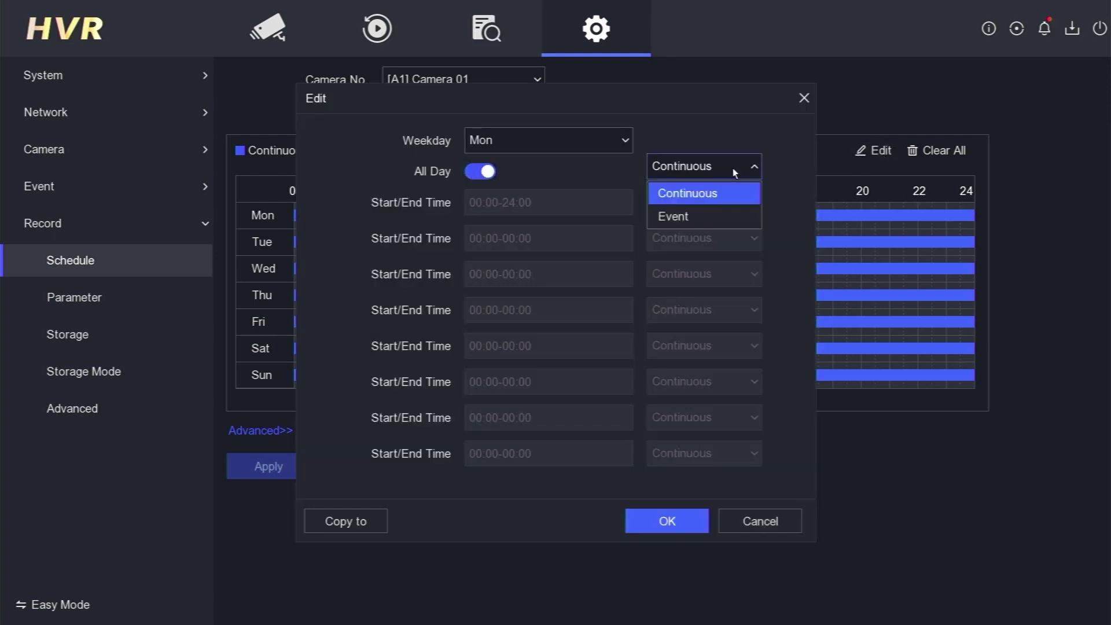
left_click(709, 223)
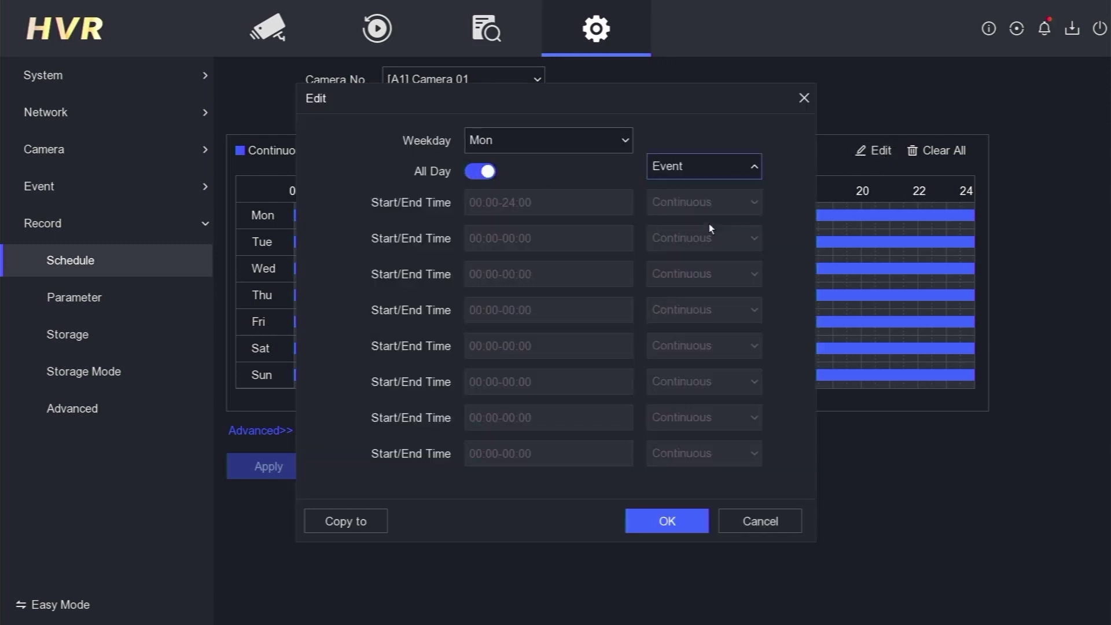
left_click(682, 526)
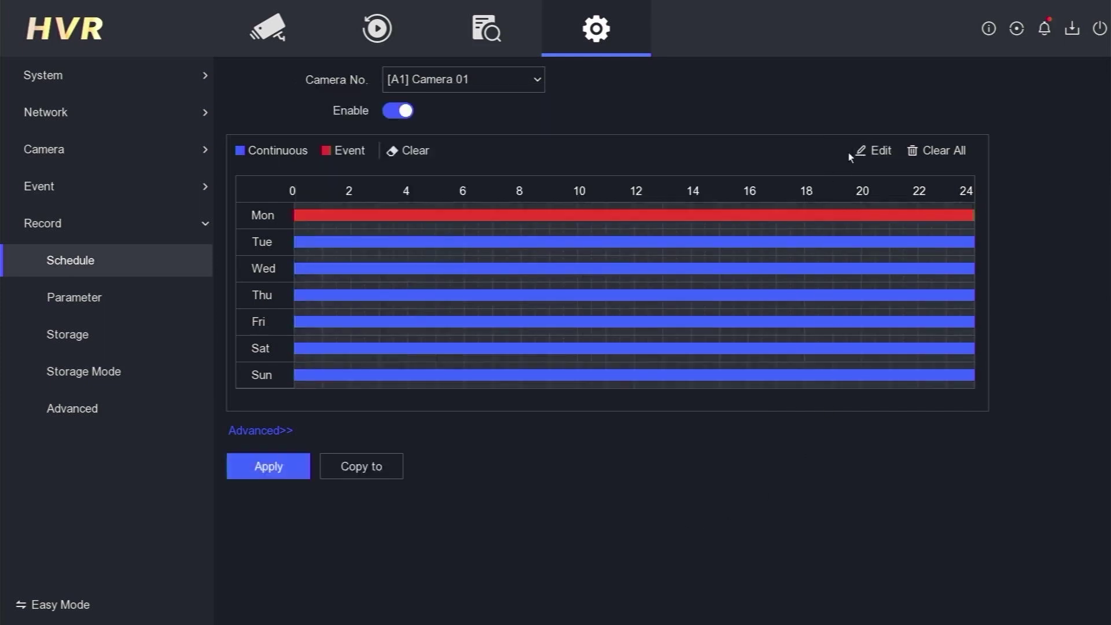
Copy Monday's Event schedule to every day of the week and save it.
left_click(880, 151)
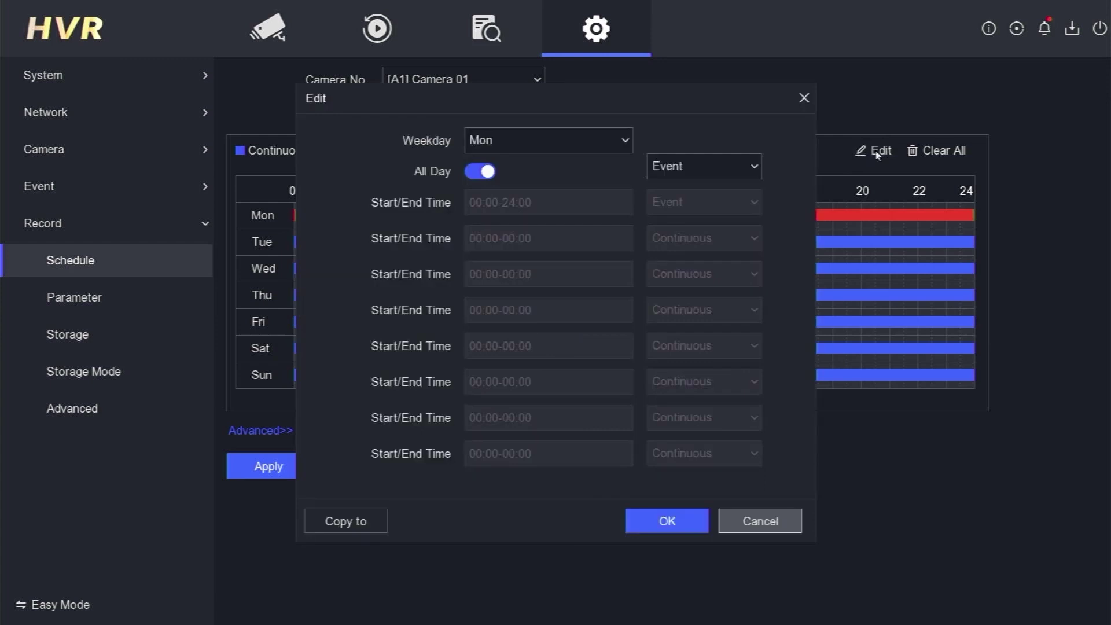
left_click(373, 522)
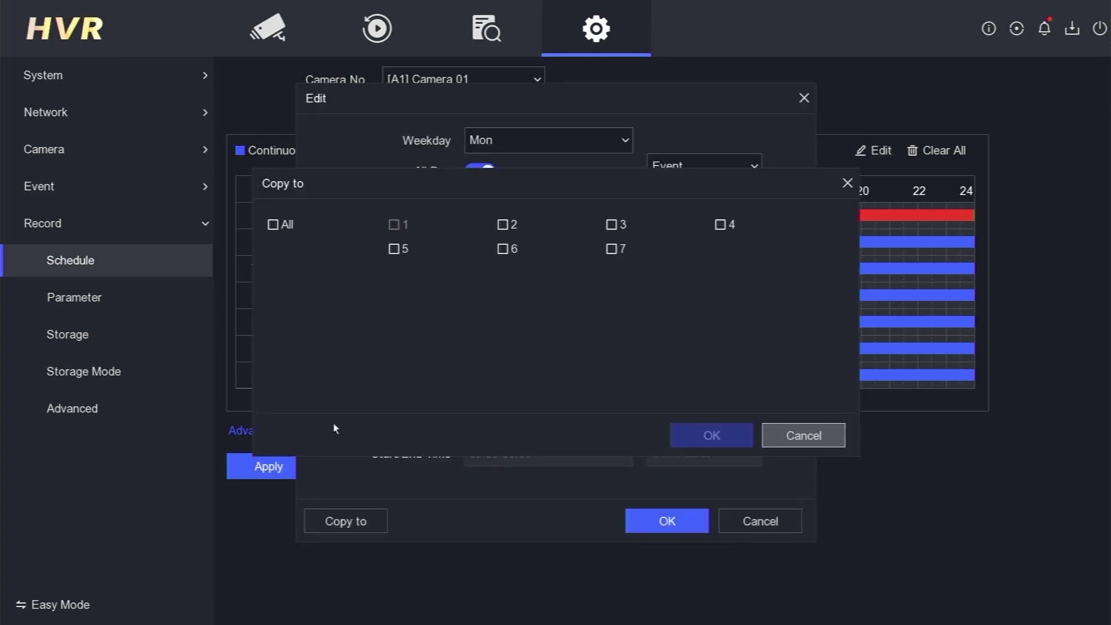
left_click(273, 225)
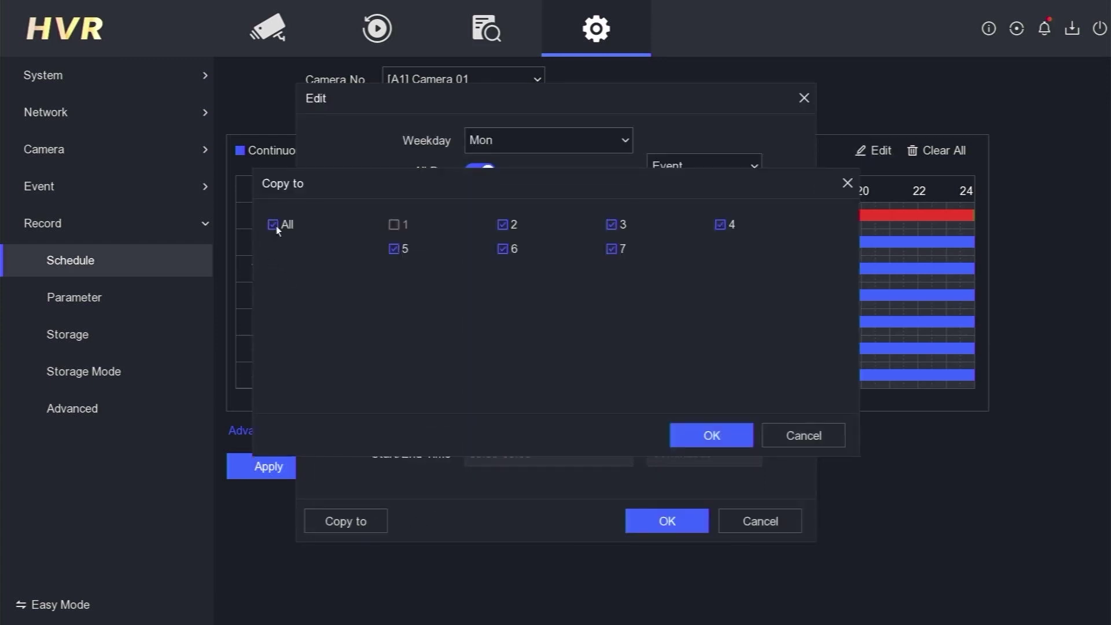
left_click(731, 442)
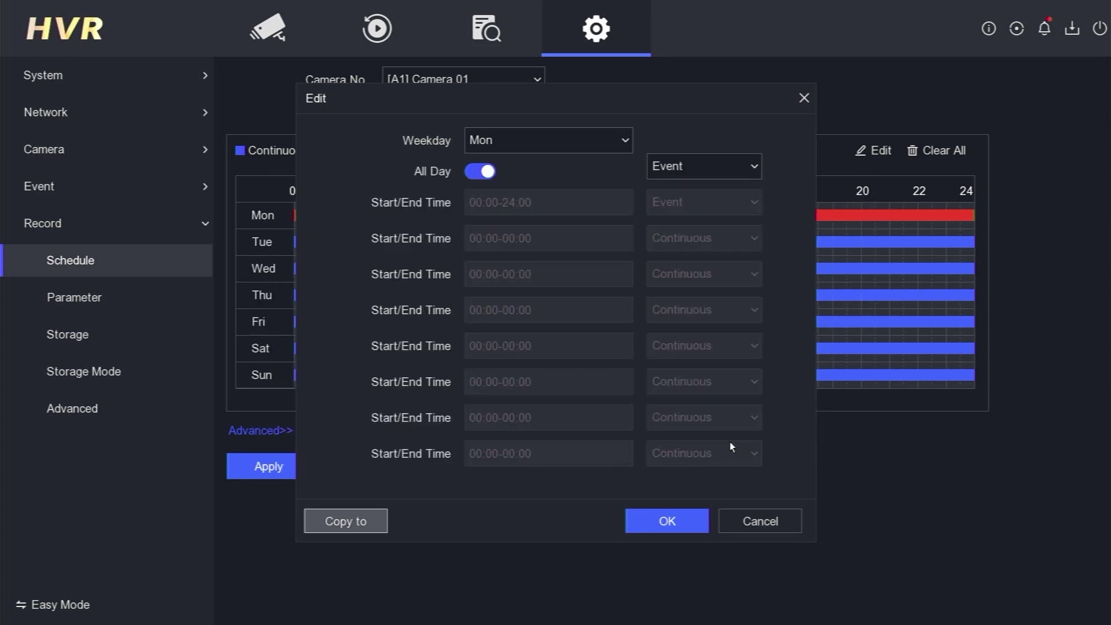
left_click(685, 522)
left_click(286, 469)
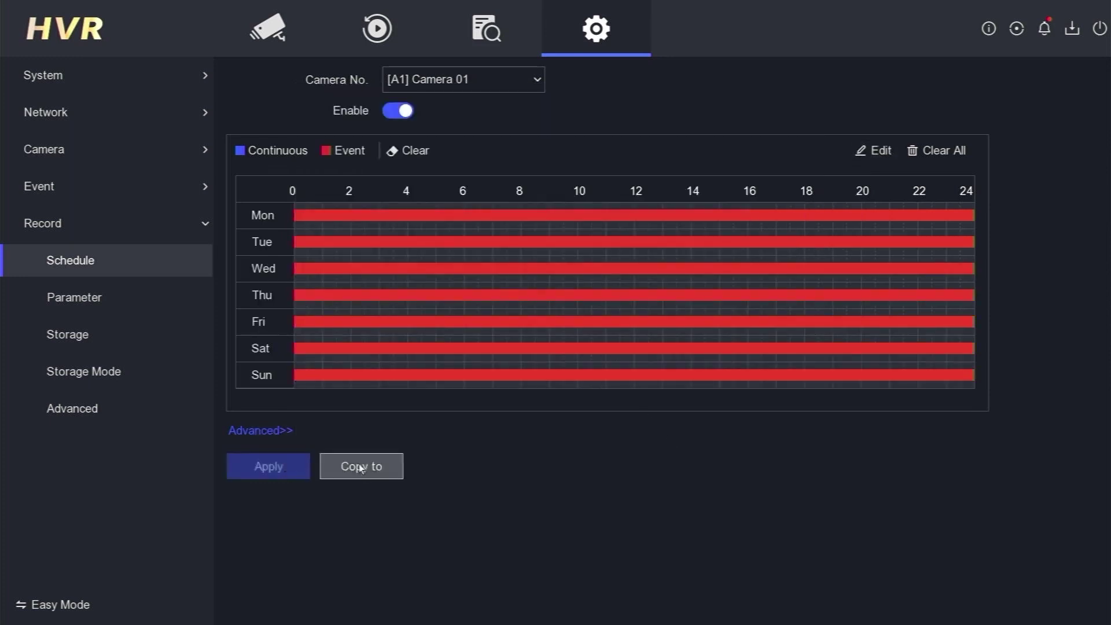
Copy Camera 01's Event schedule to all analog and IP cameras and apply.
left_click(384, 469)
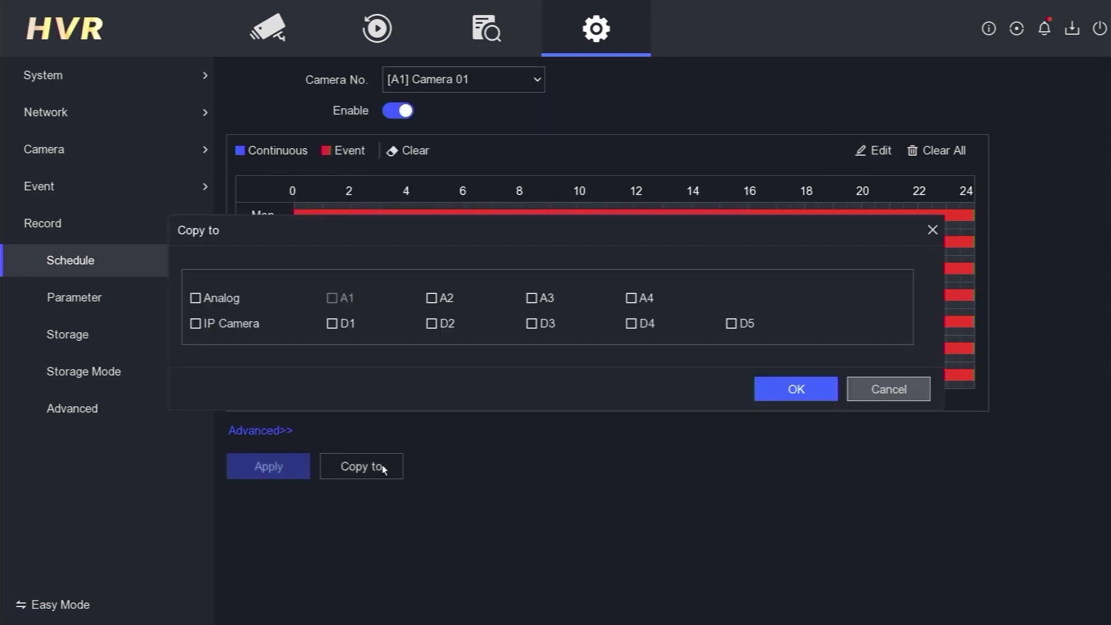
left_click(196, 298)
left_click(196, 324)
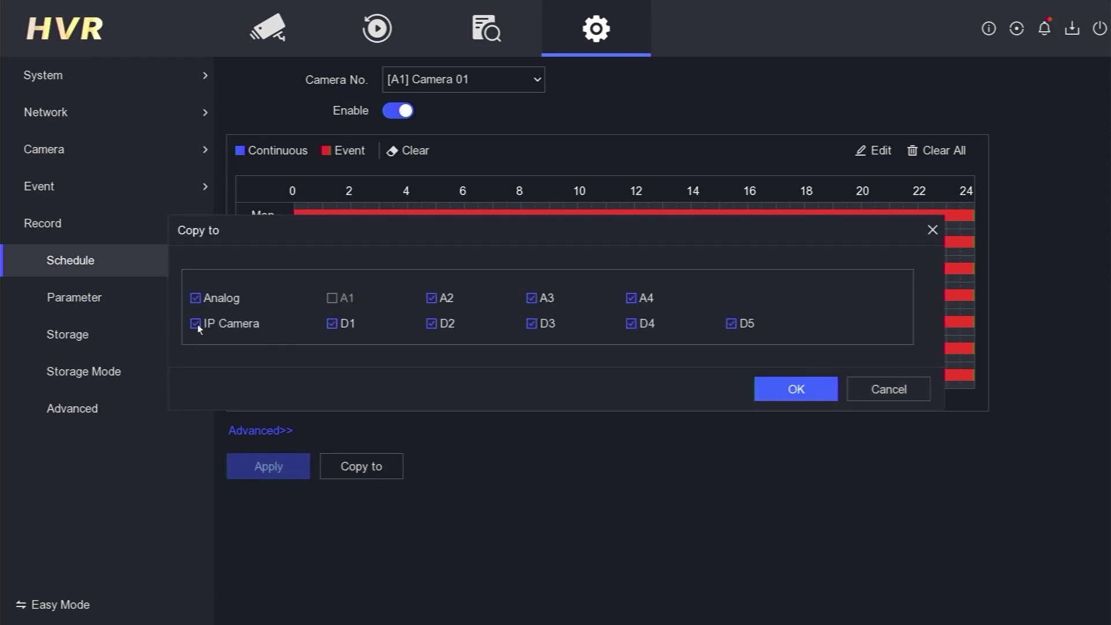
left_click(790, 390)
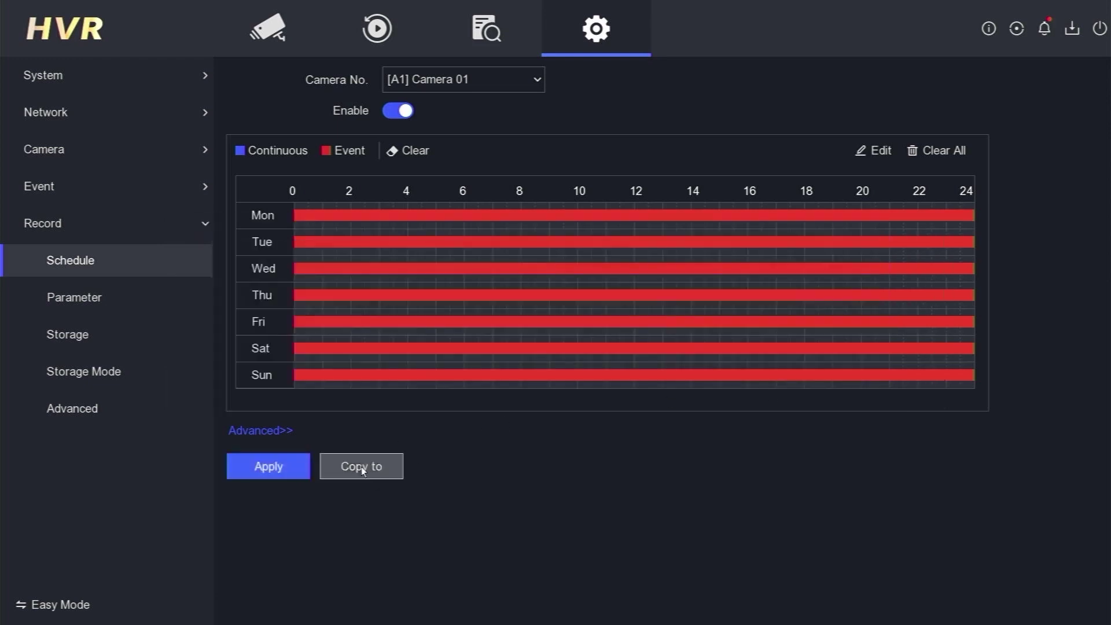
left_click(270, 467)
Check the record schedules of Cameras 02, 03 and 04 for all-week Event recording.
left_click(489, 80)
left_click(485, 126)
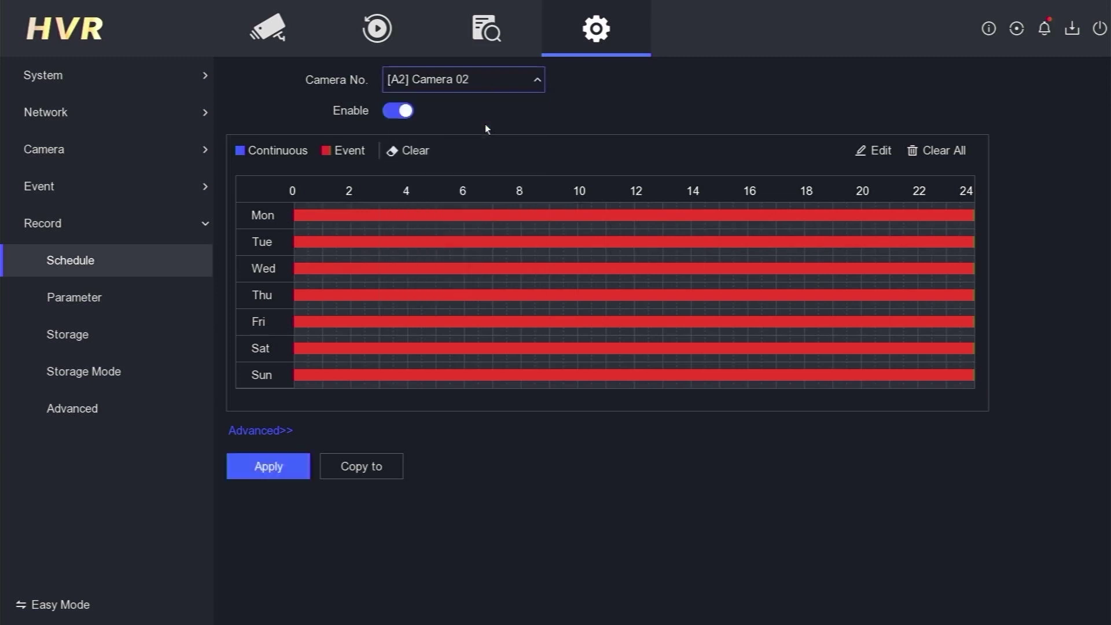
left_click(490, 82)
left_click(480, 161)
left_click(495, 85)
left_click(484, 177)
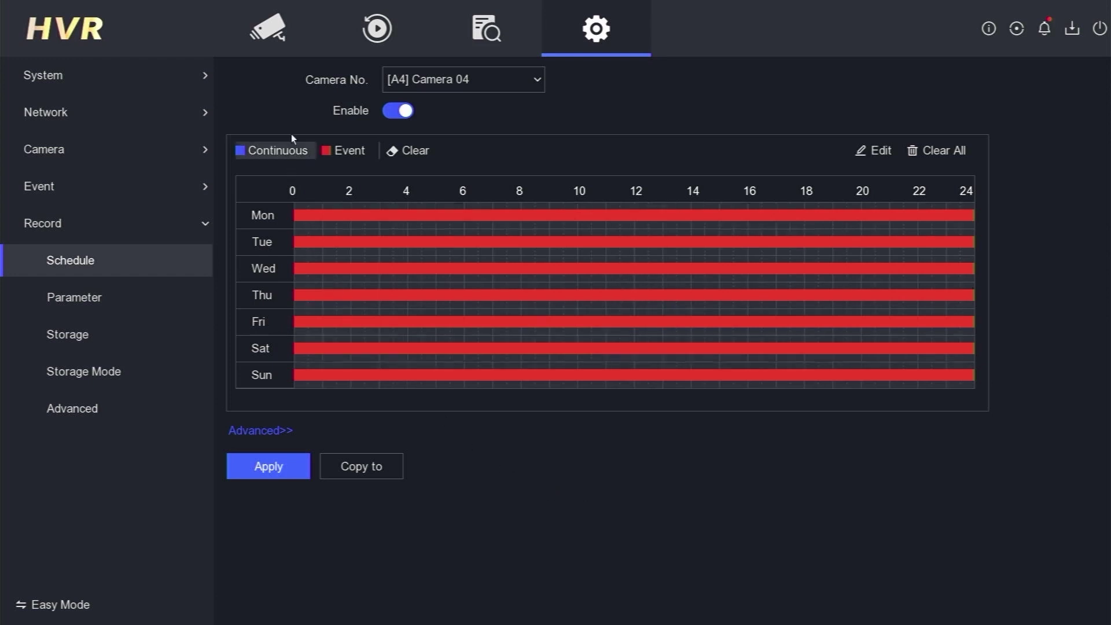
Return to the four-camera live view grid.
left_click(280, 38)
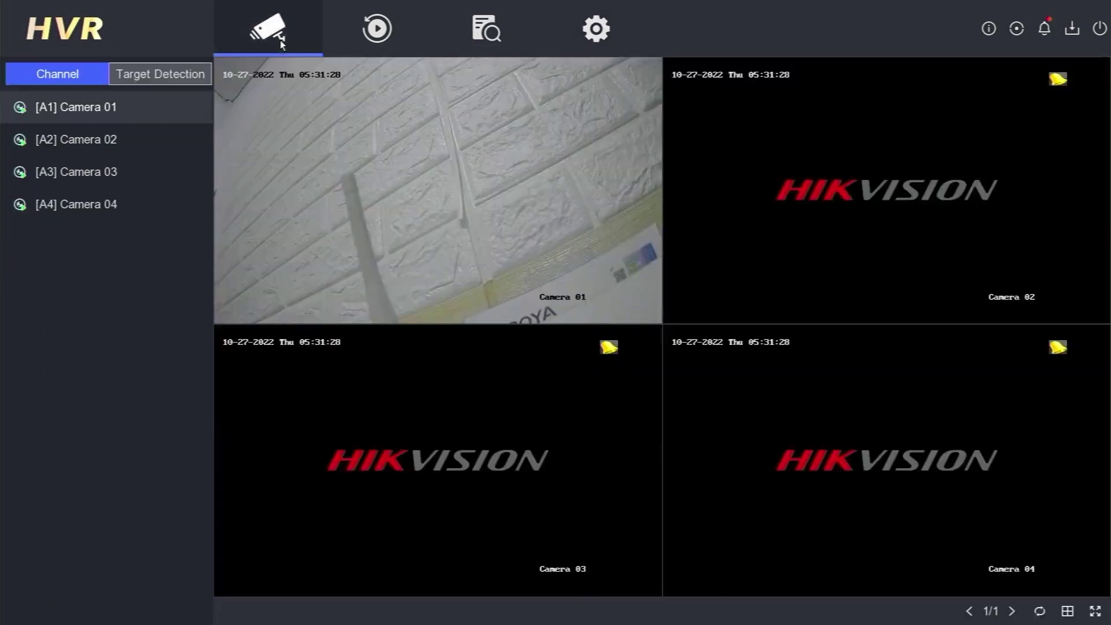